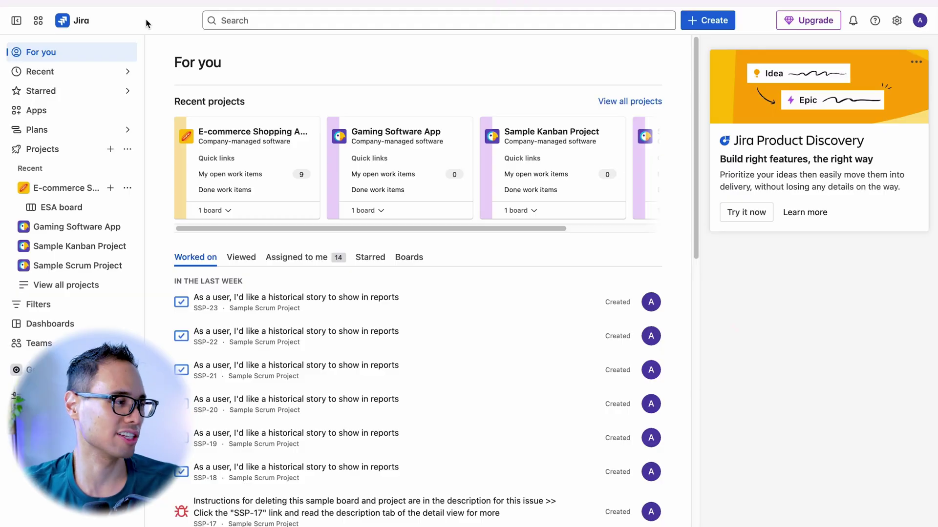
Step: Hide and restore the left sidebar twice to widen and reset the page
click(167, 29)
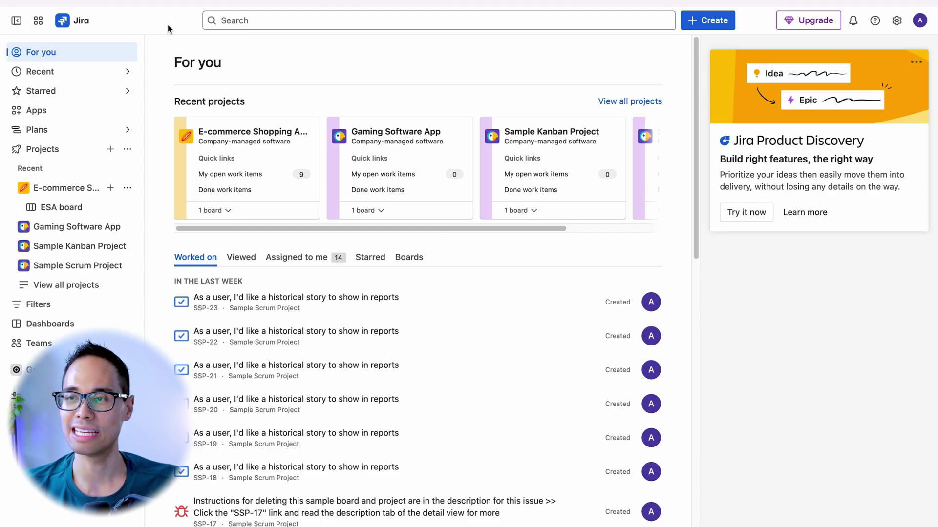
click(16, 20)
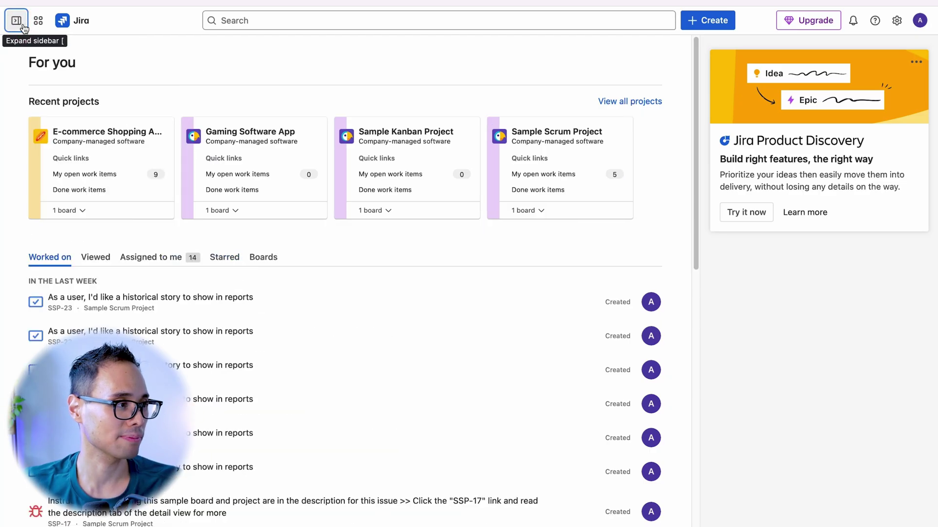
click(16, 20)
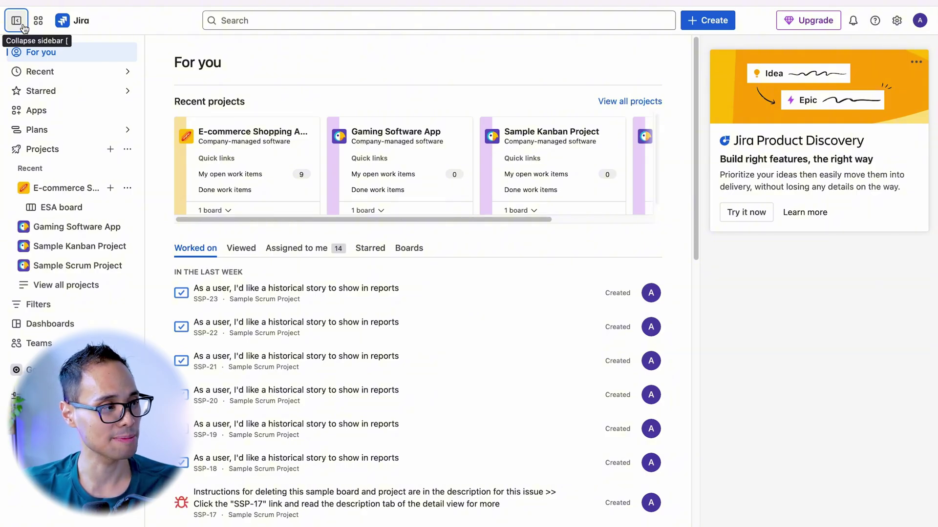
click(16, 20)
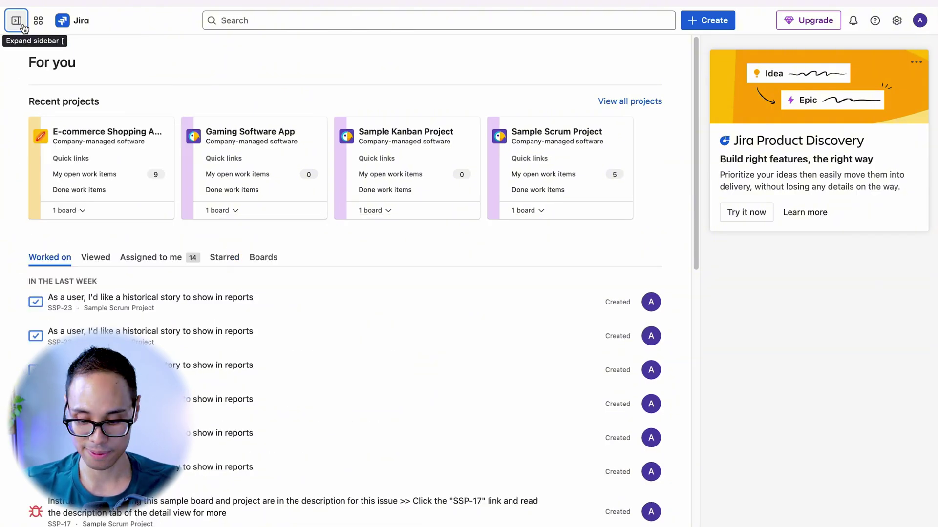
click(17, 21)
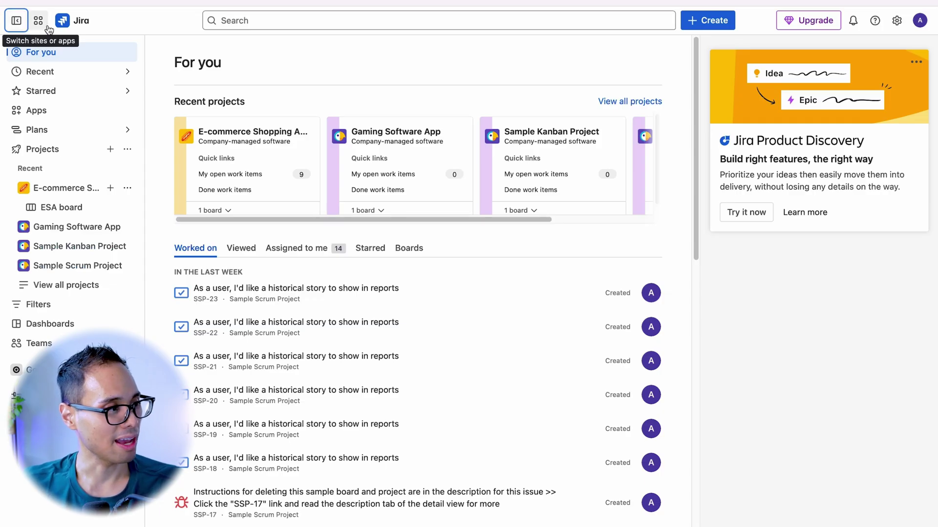
Step: Check the sites and apps list, then open the E-commerce Shopping App's ESA board
click(43, 27)
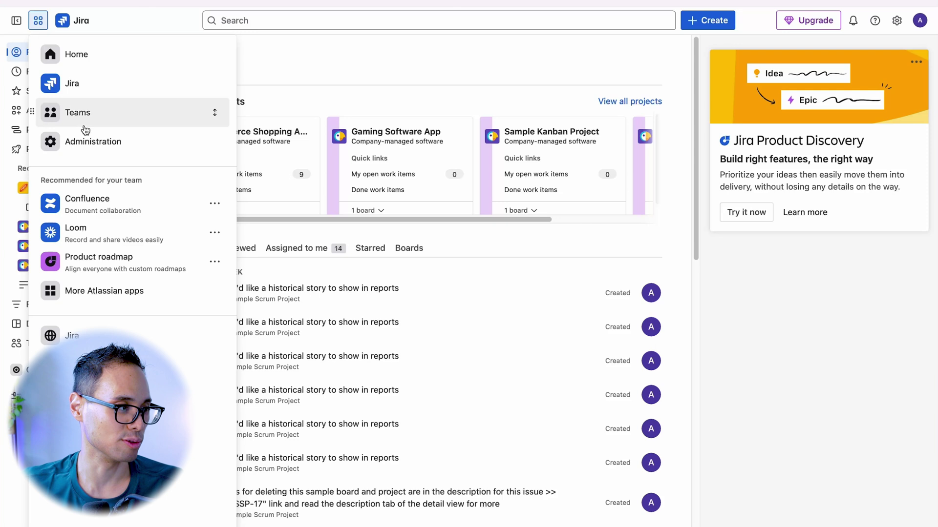
click(39, 28)
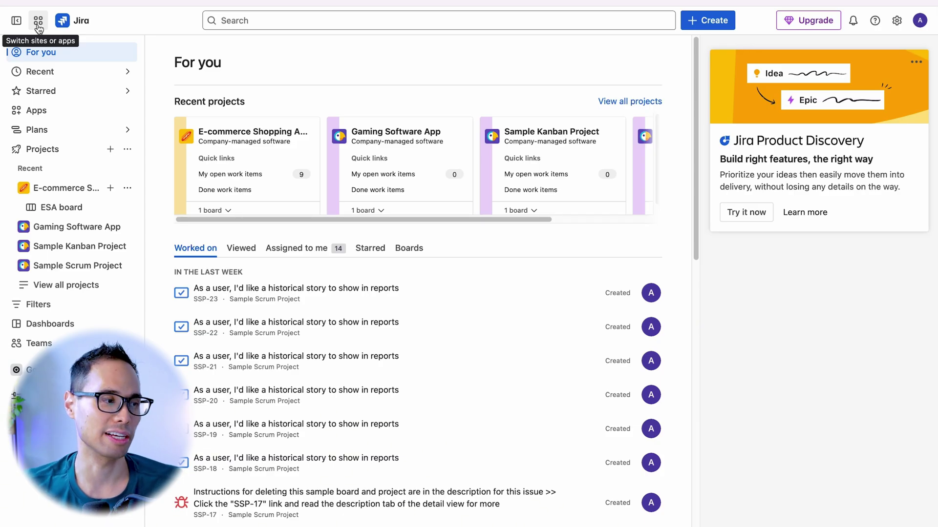
click(249, 134)
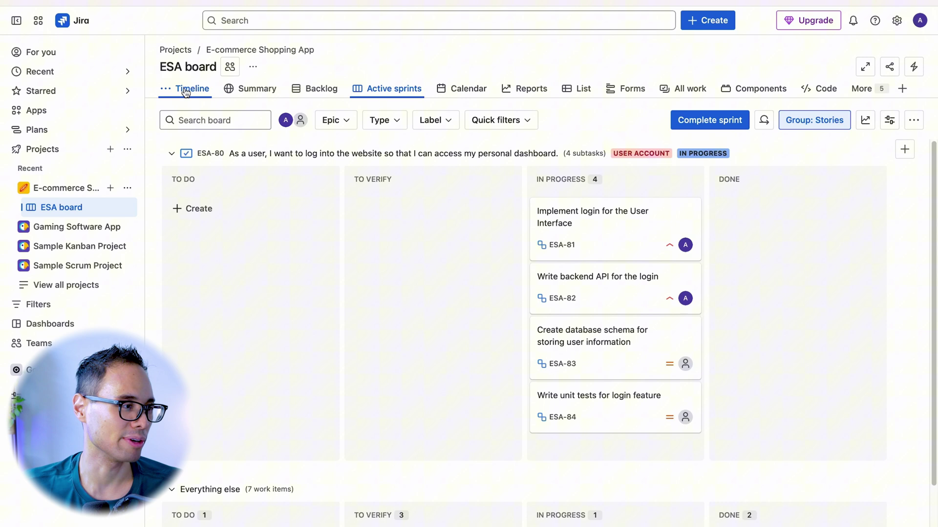
Step: Drag the Timeline tab to the front of the ESA board tabs and open the Timeline
drag(189, 91, 550, 92)
click(254, 92)
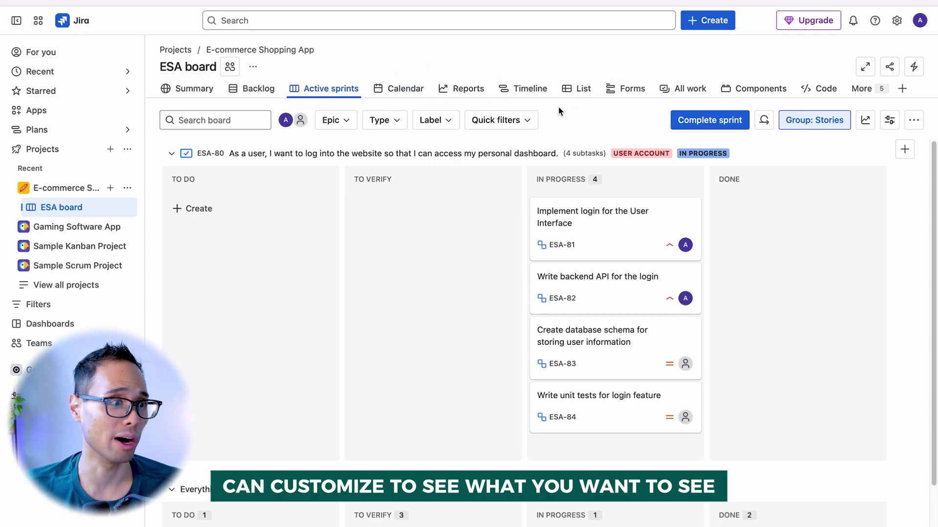
click(524, 93)
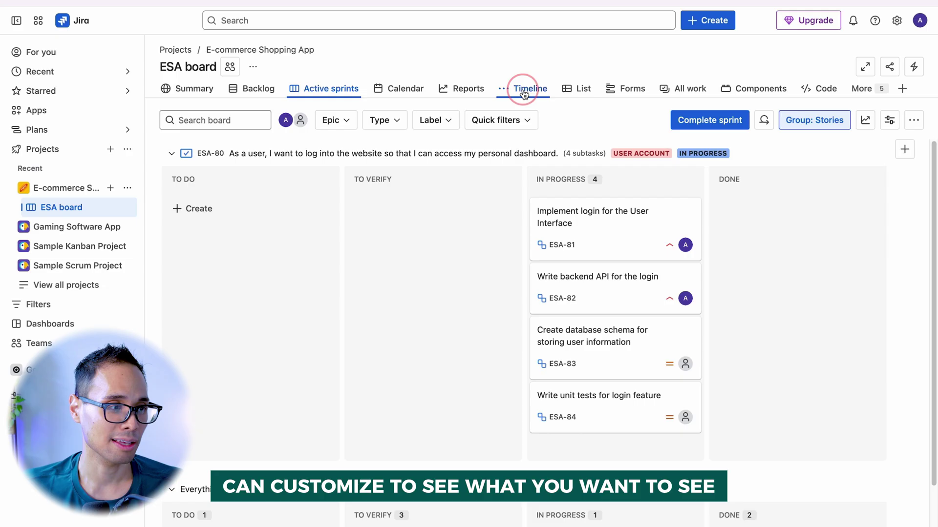
drag(524, 93, 176, 92)
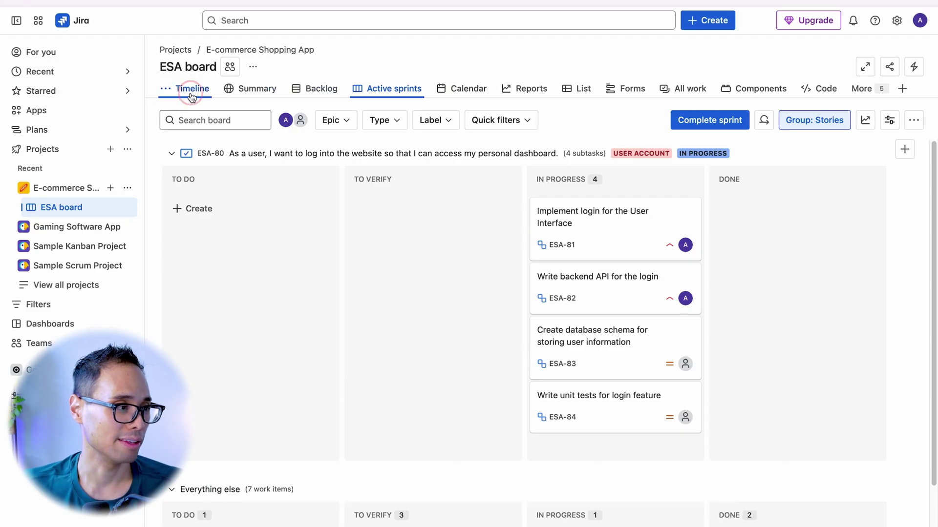
click(191, 94)
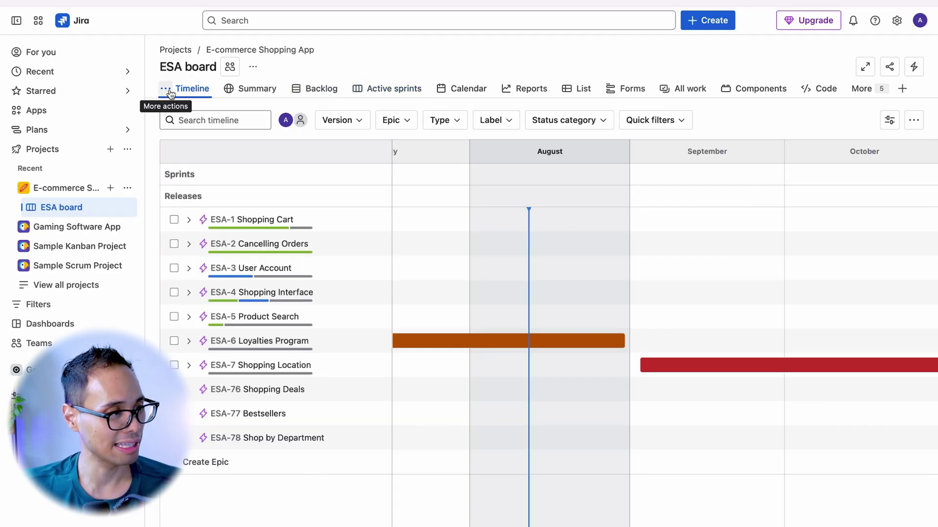
Step: Shift the Timeline tab right and left through the tabs until it sits first, ahead of Summary
click(166, 89)
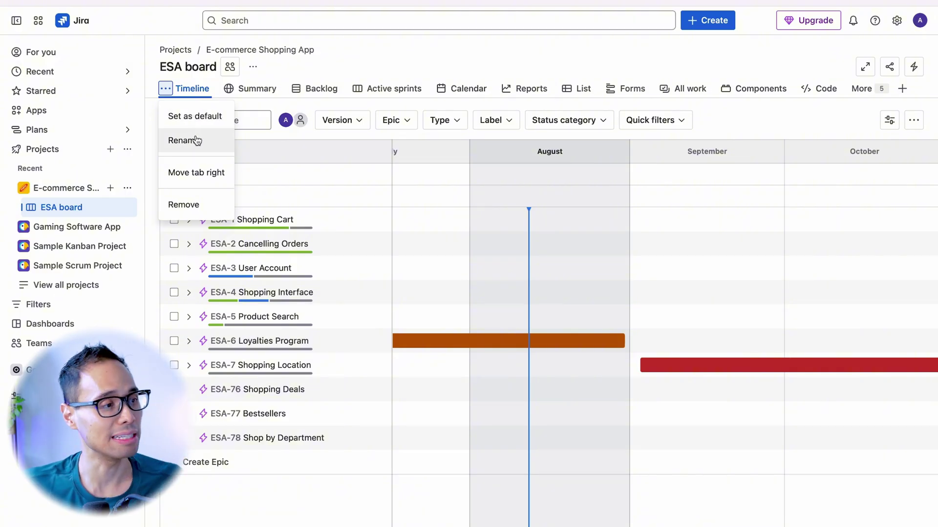
click(201, 173)
click(233, 89)
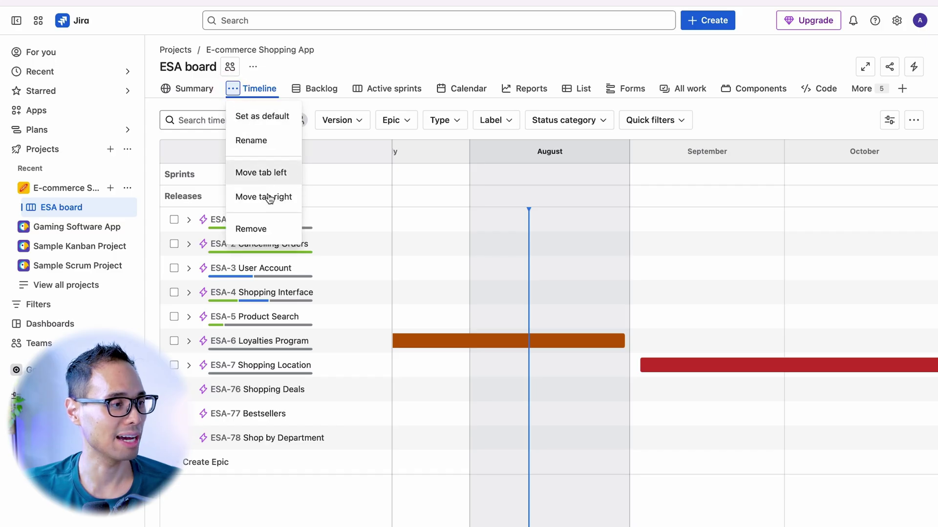
click(265, 195)
click(297, 92)
click(309, 197)
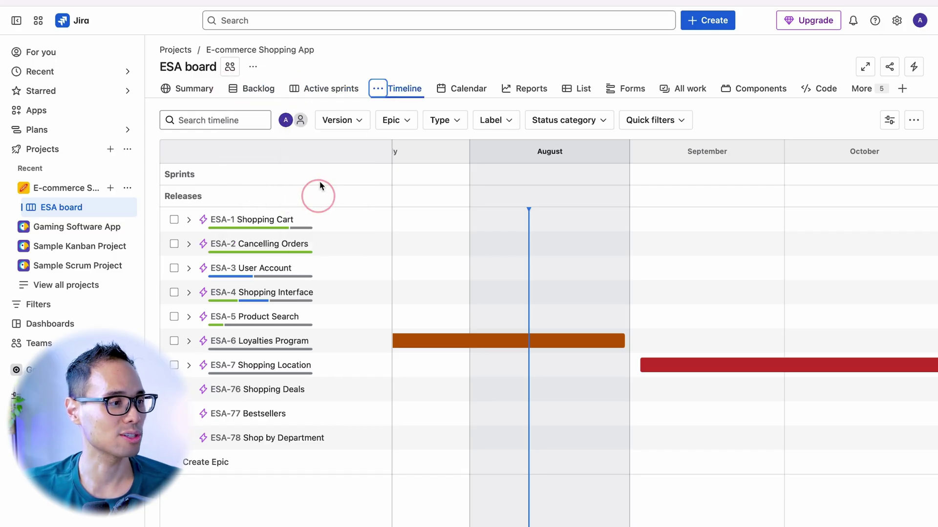
click(378, 88)
click(407, 181)
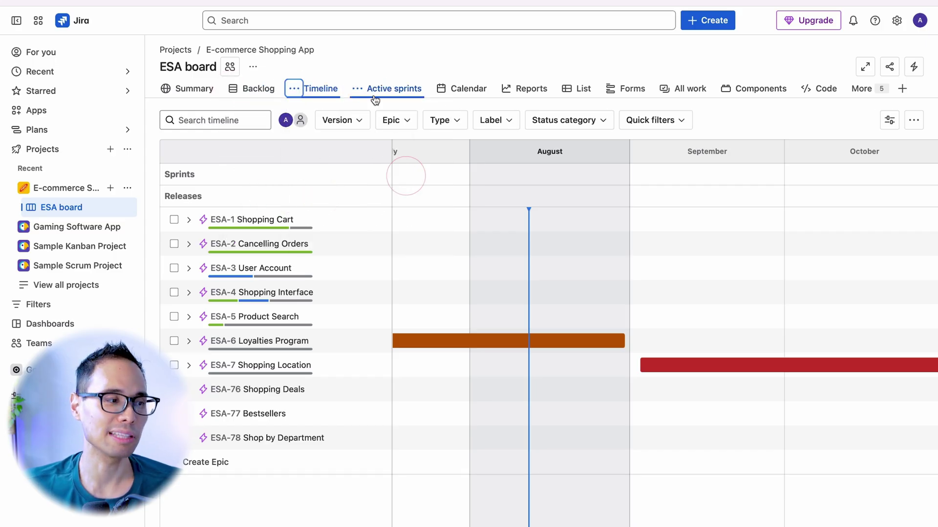
click(294, 88)
click(334, 180)
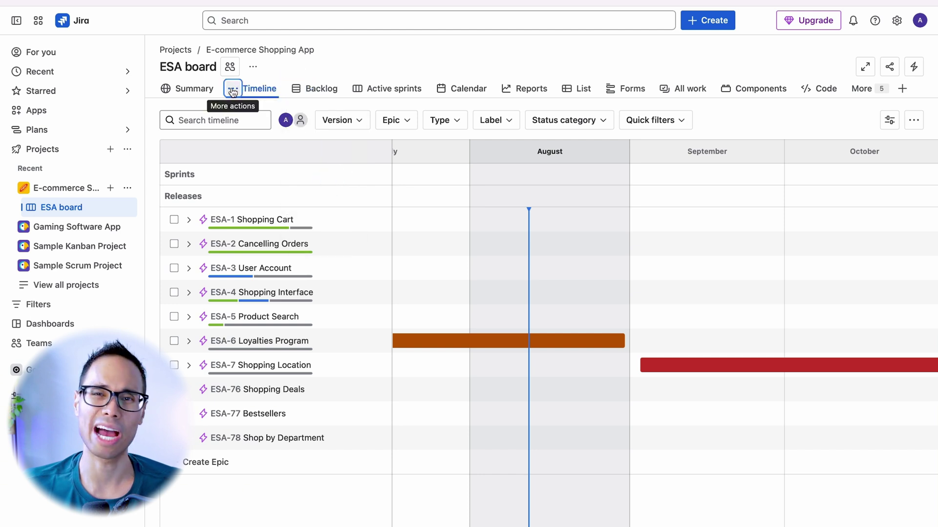
click(234, 91)
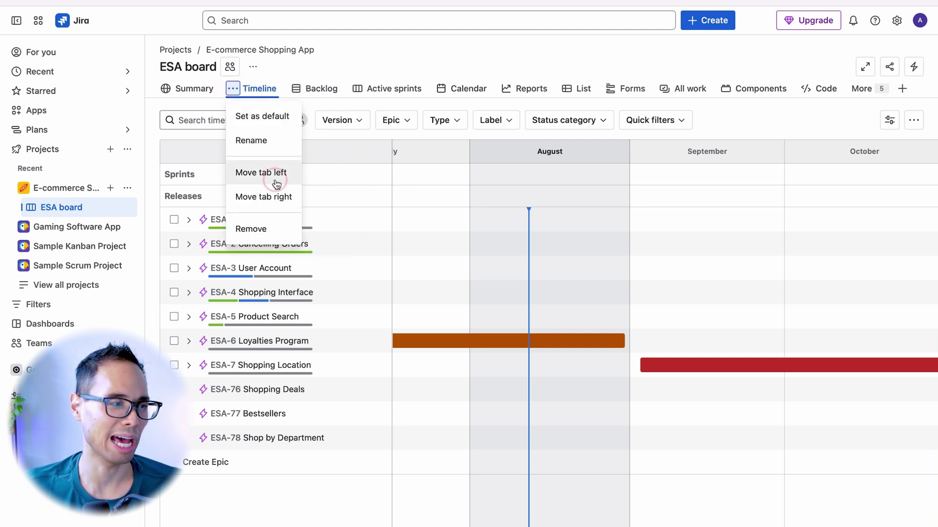
click(262, 174)
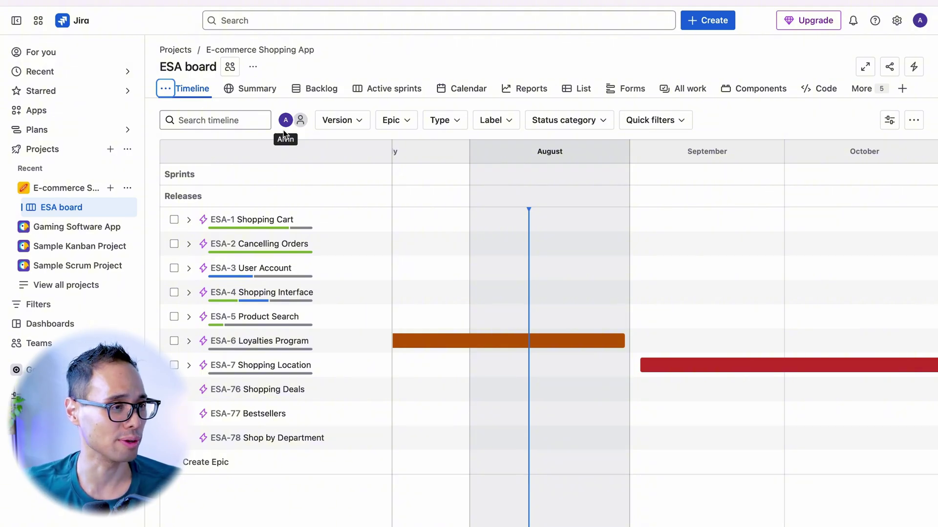
Step: Show the Components page (iOS, Android), dismiss the Compass notice, and remove the All work tab
mouse_move(612, 89)
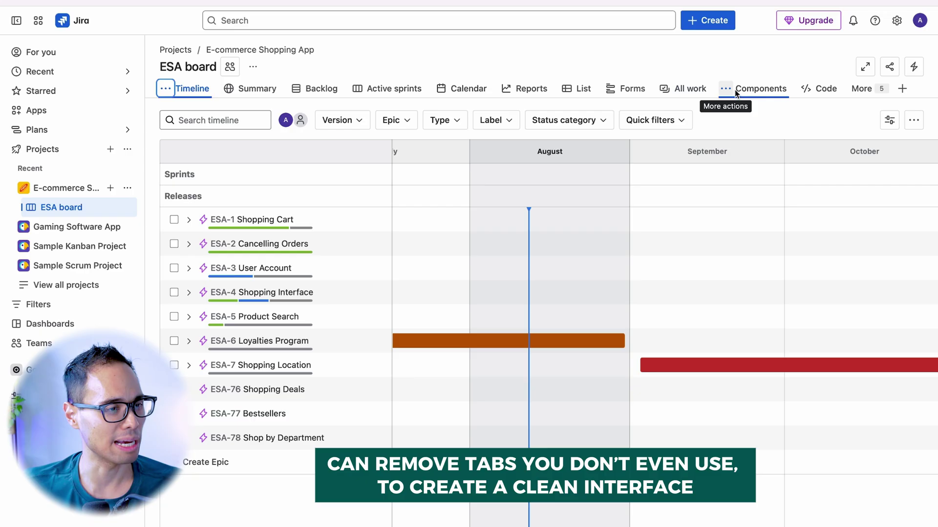
click(760, 89)
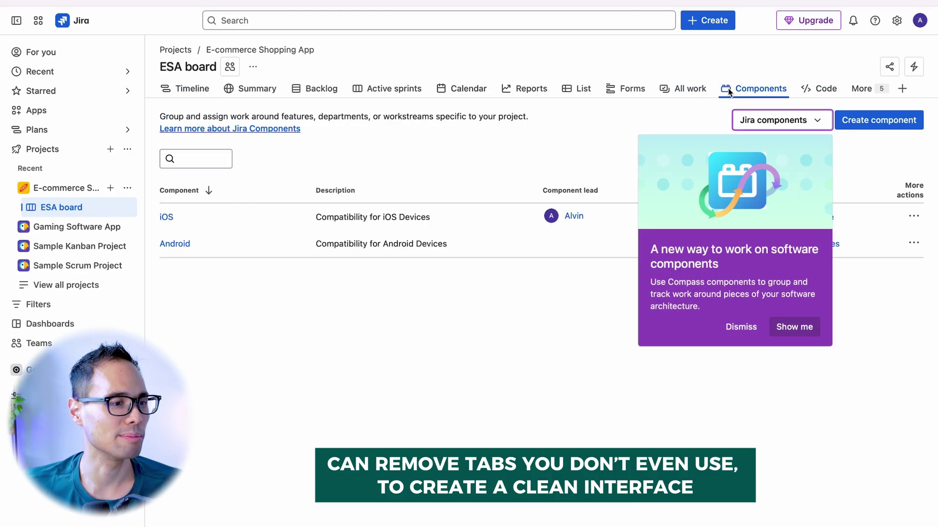
click(741, 327)
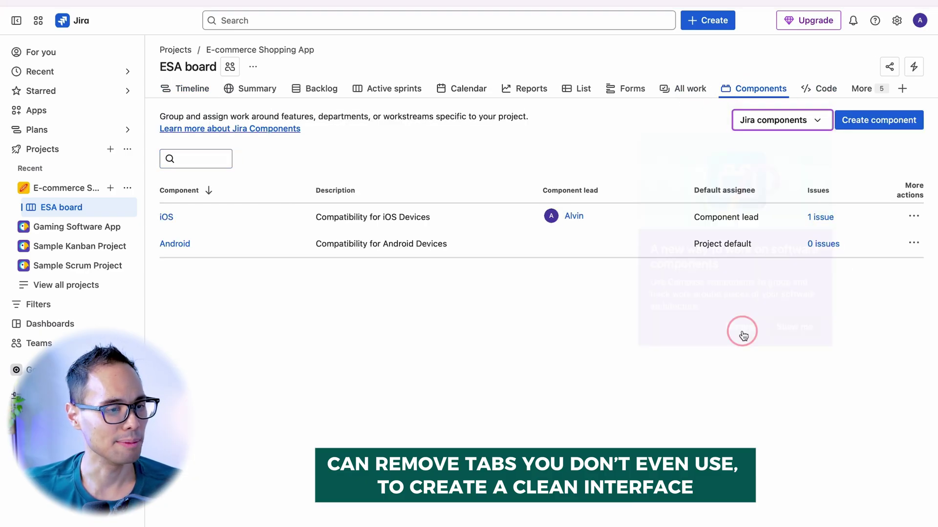
click(765, 376)
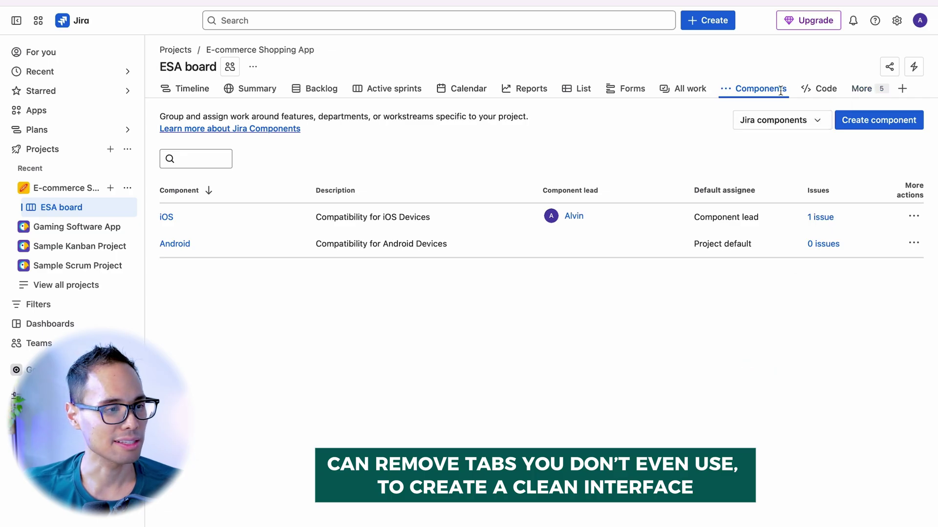
click(664, 88)
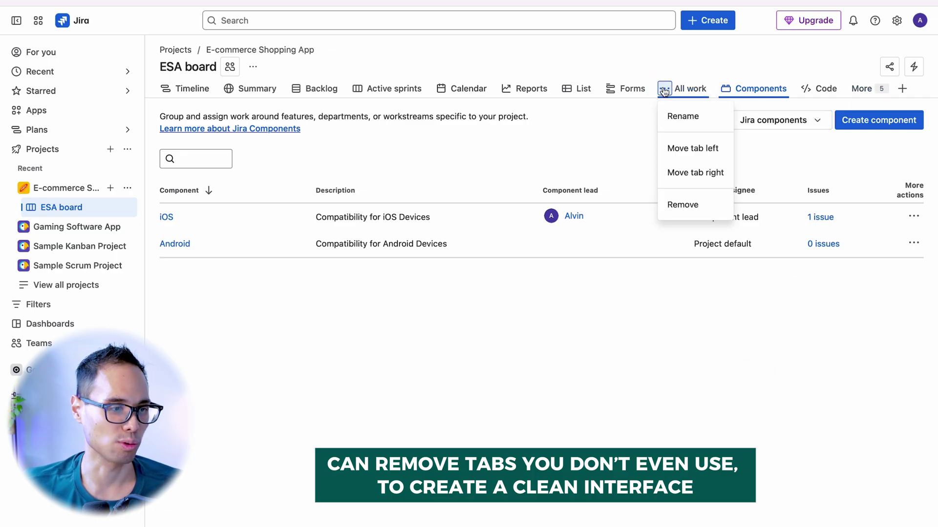
click(693, 210)
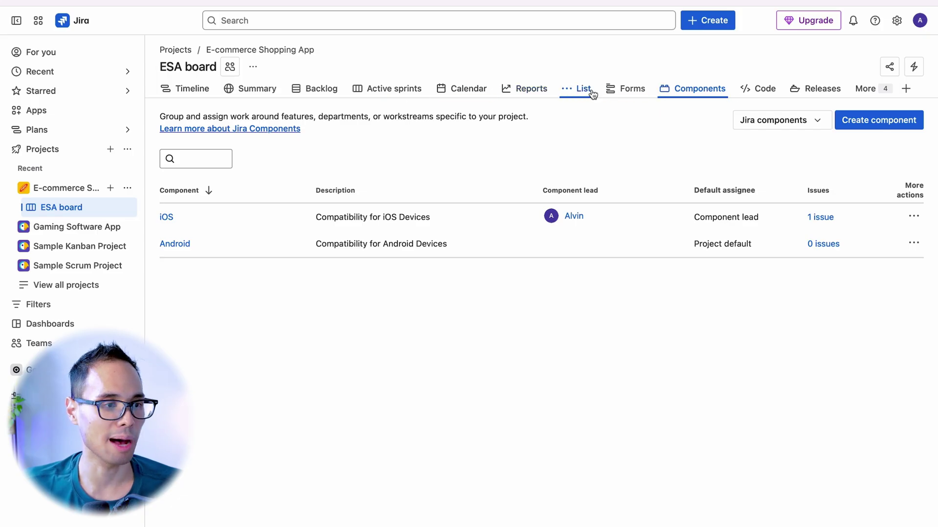
click(860, 89)
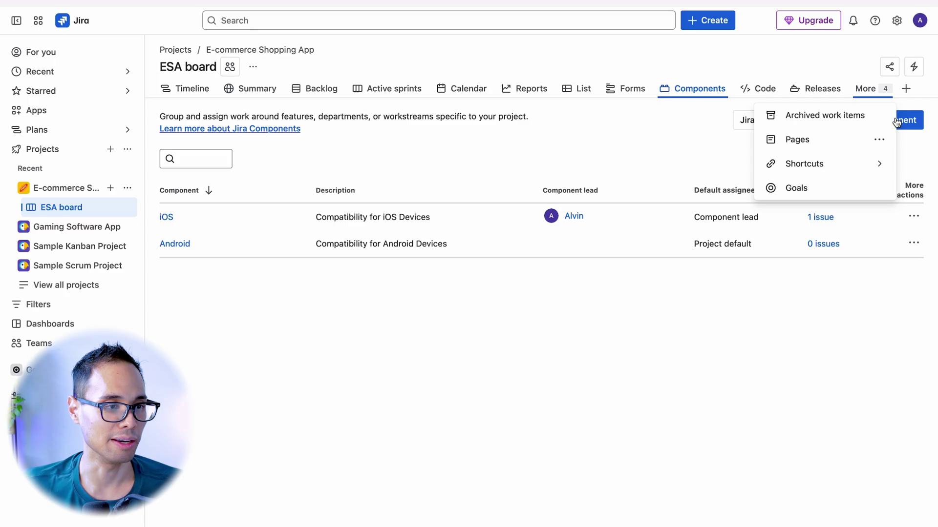
click(915, 93)
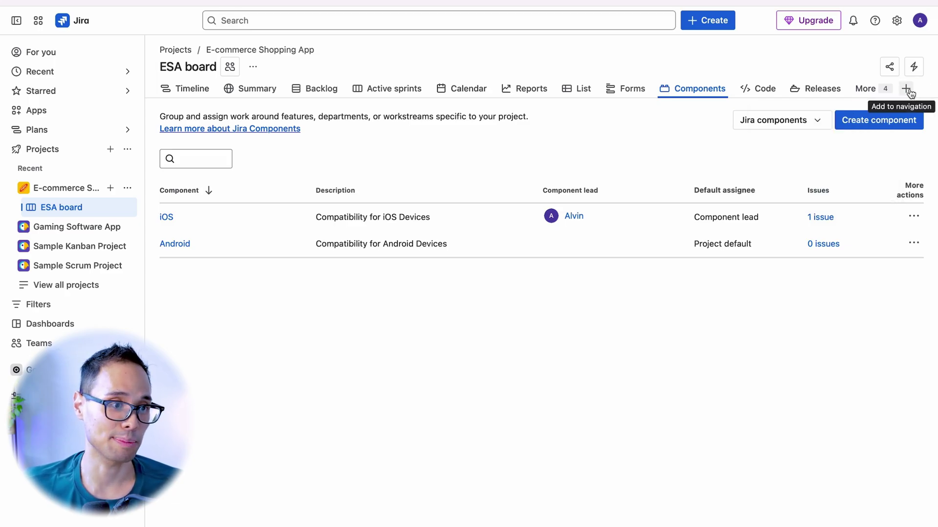
click(908, 88)
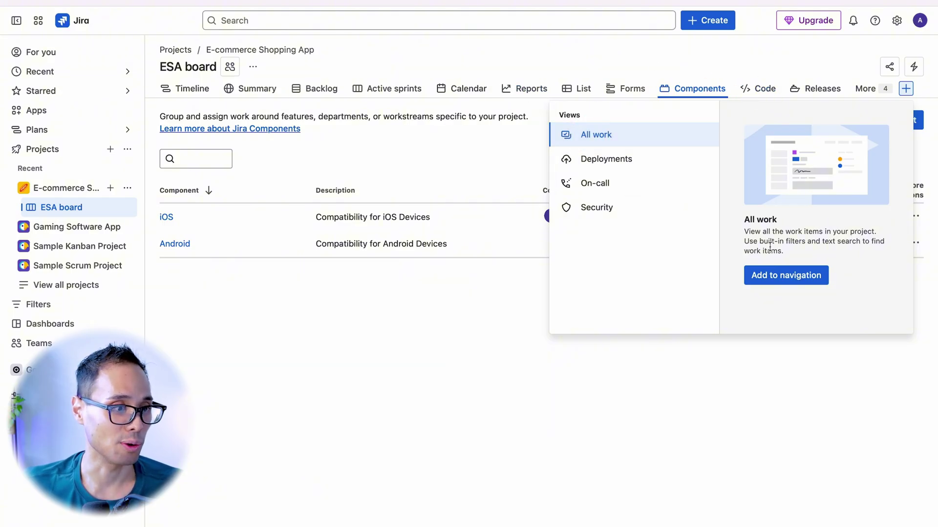
click(781, 275)
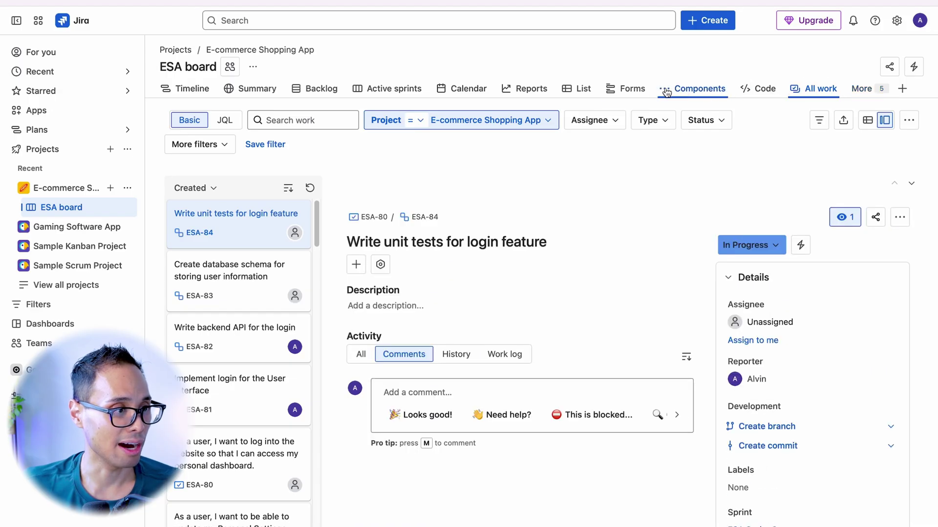
click(861, 88)
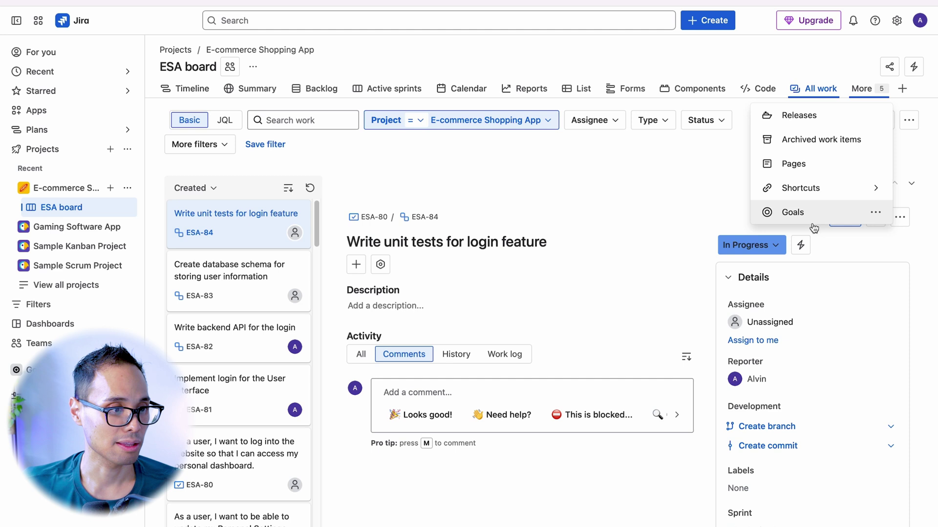
click(859, 80)
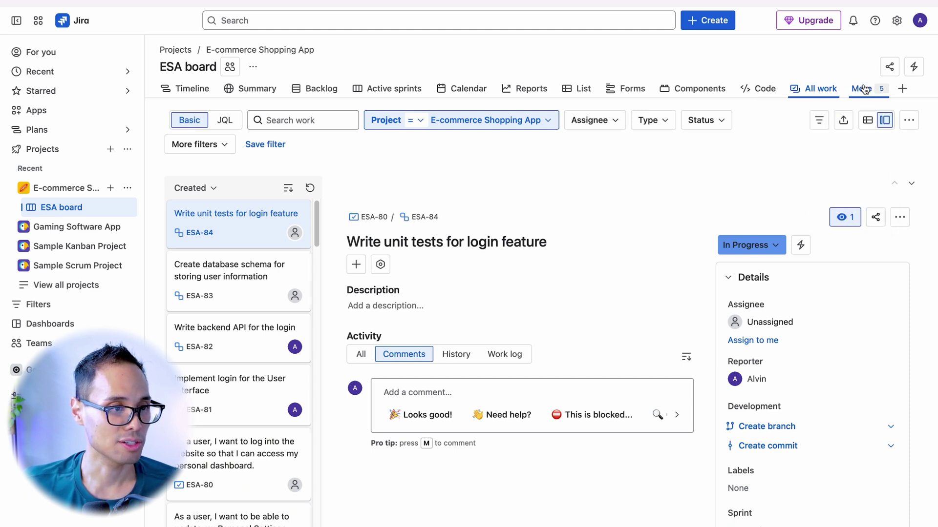
Step: Delete the All work, Components and Code tabs one after another from the ESA board
click(794, 89)
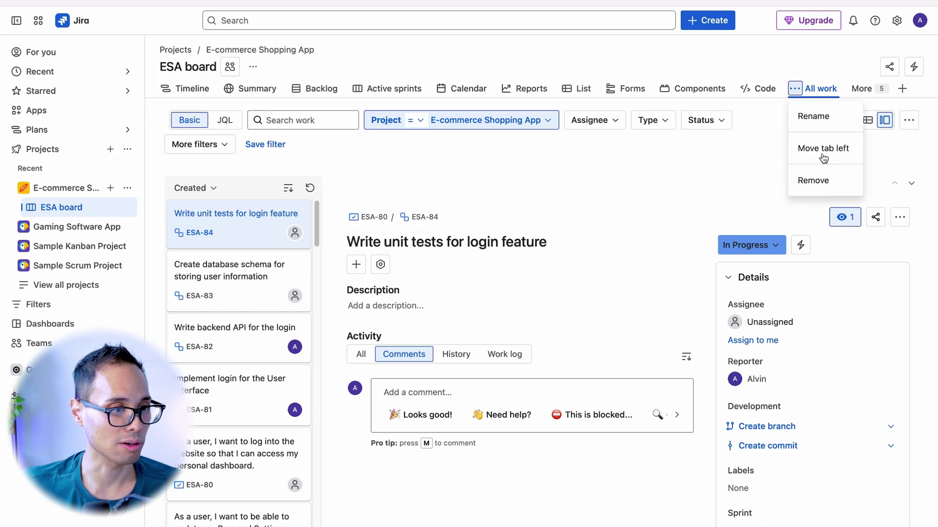
click(810, 179)
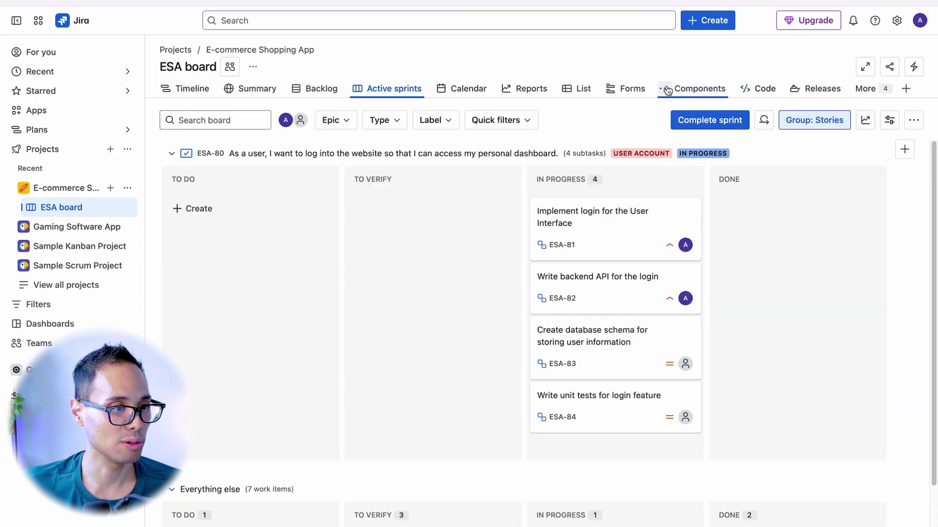
click(664, 88)
click(682, 204)
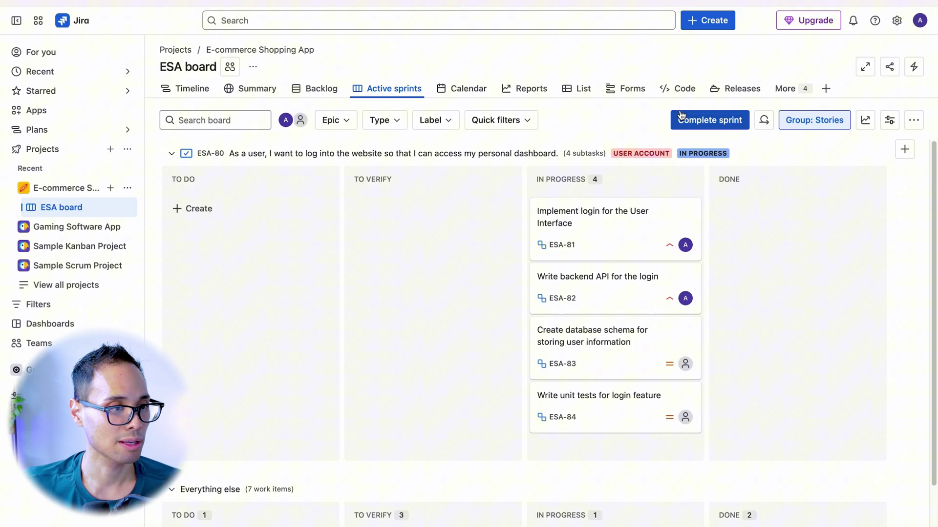
click(664, 89)
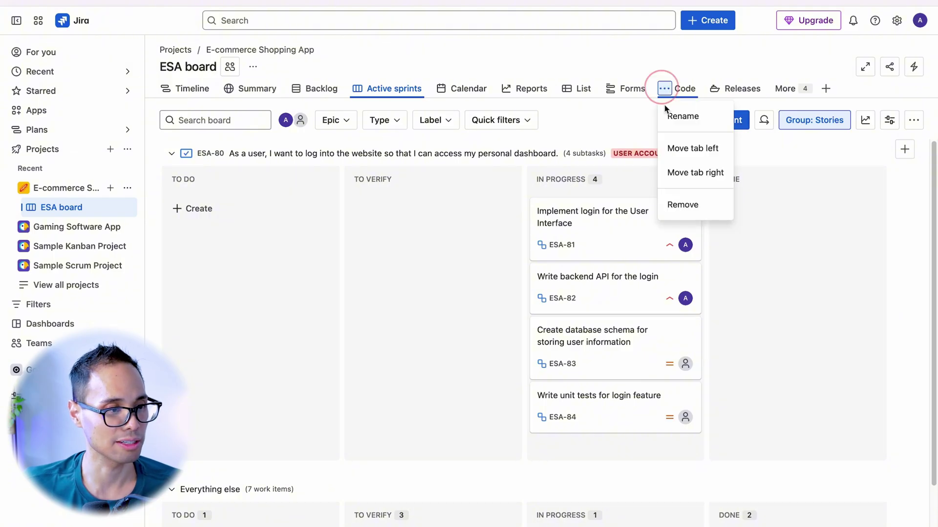
click(682, 205)
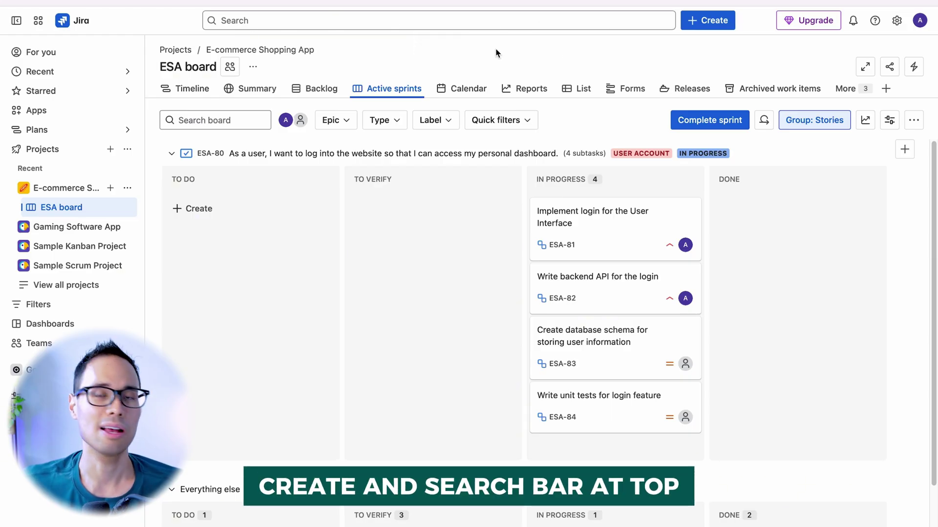
Step: Show the search panel of recent work items and boards, close it, then reopen it
click(317, 20)
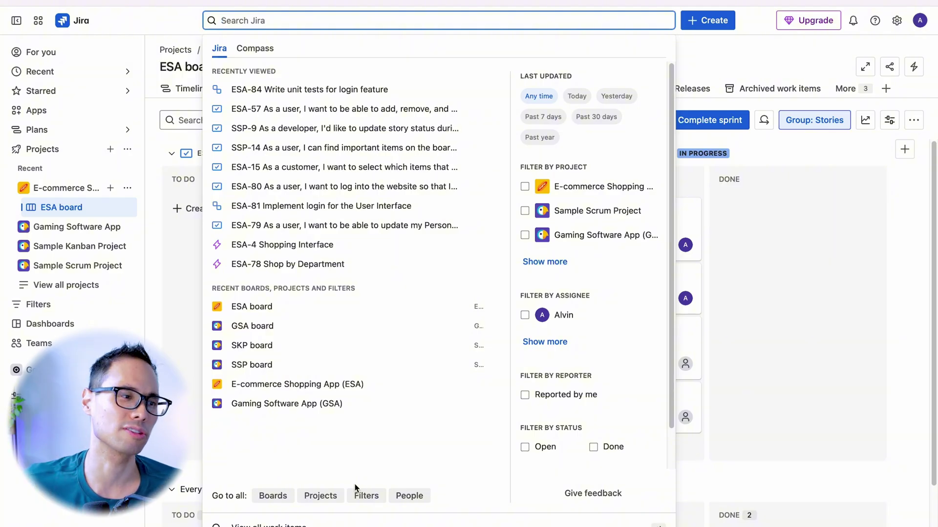
click(748, 61)
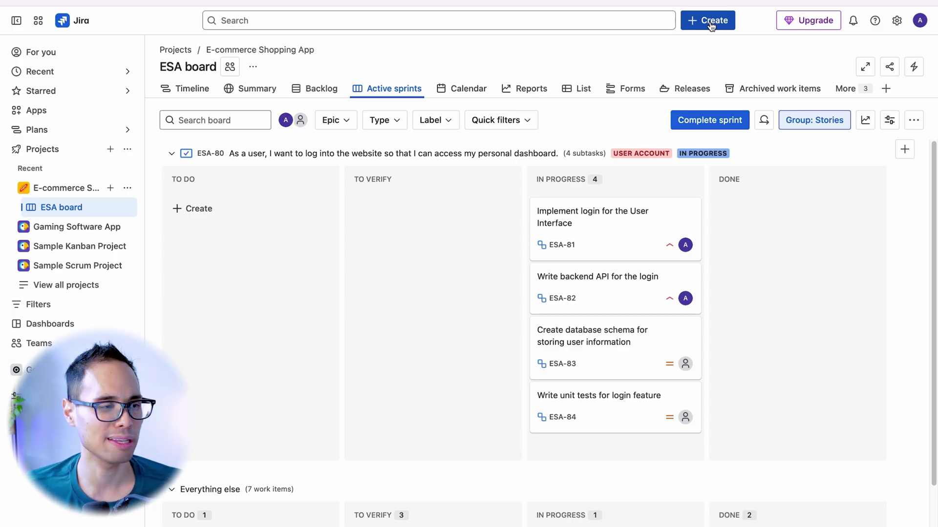
click(350, 20)
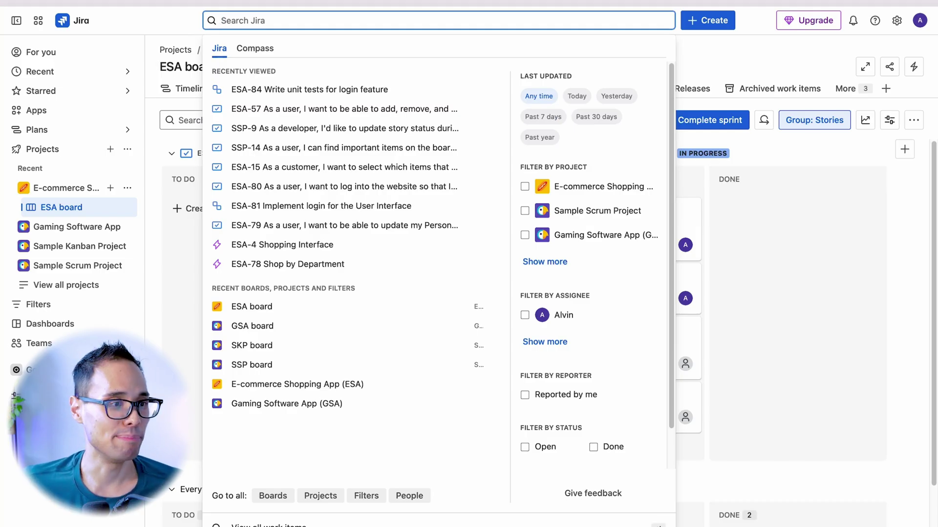
Step: Start a new ESA work item with Story selected and list the Task, Story, Bug, Epic types
click(711, 21)
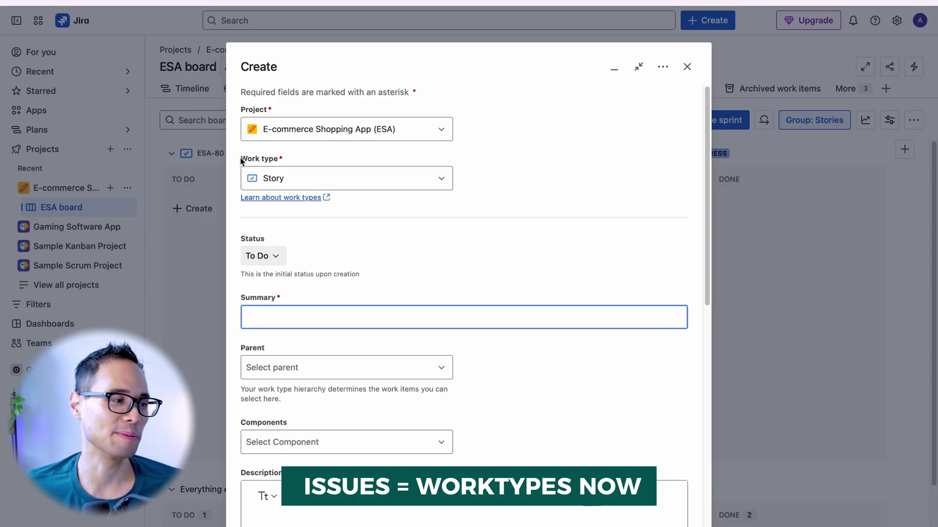
drag(242, 161, 307, 156)
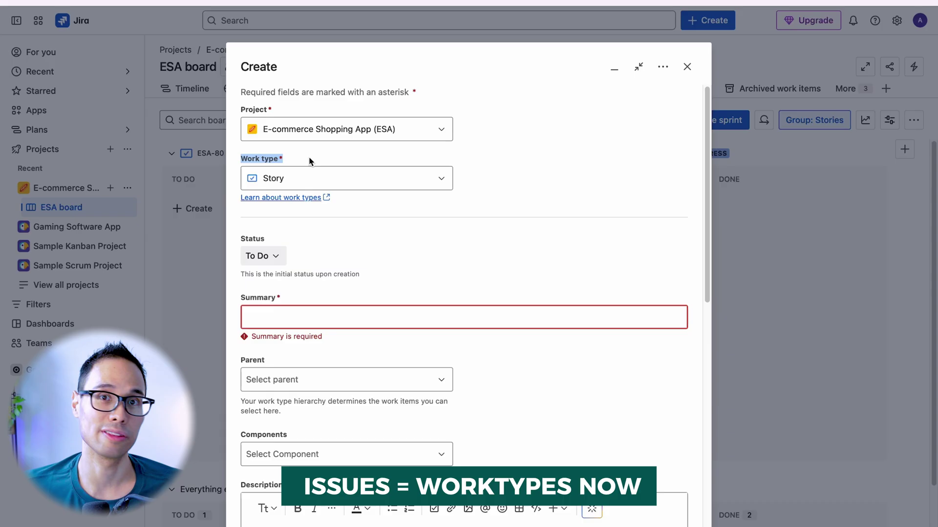
click(296, 163)
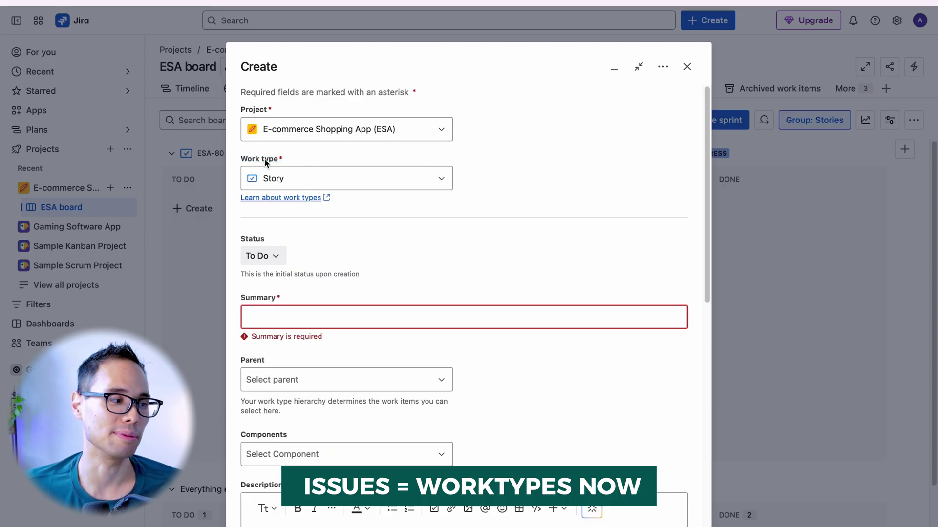
click(431, 178)
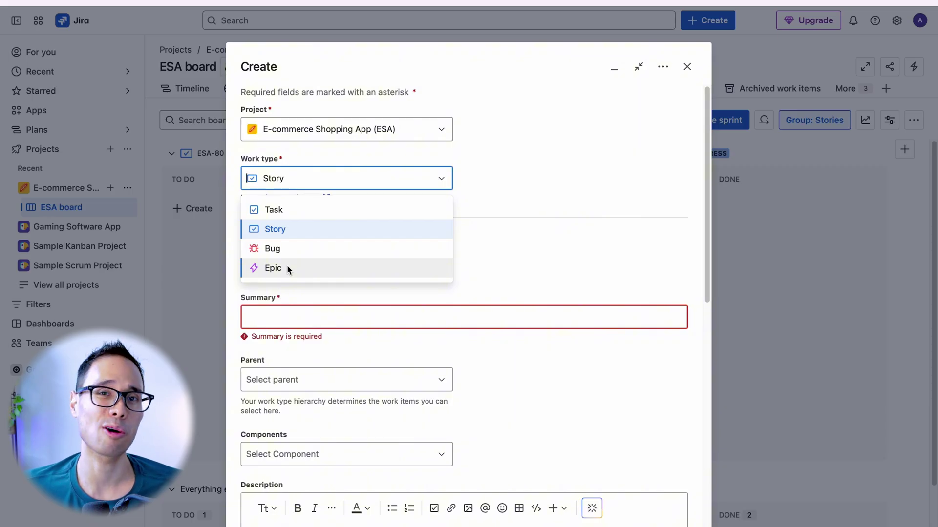
click(247, 159)
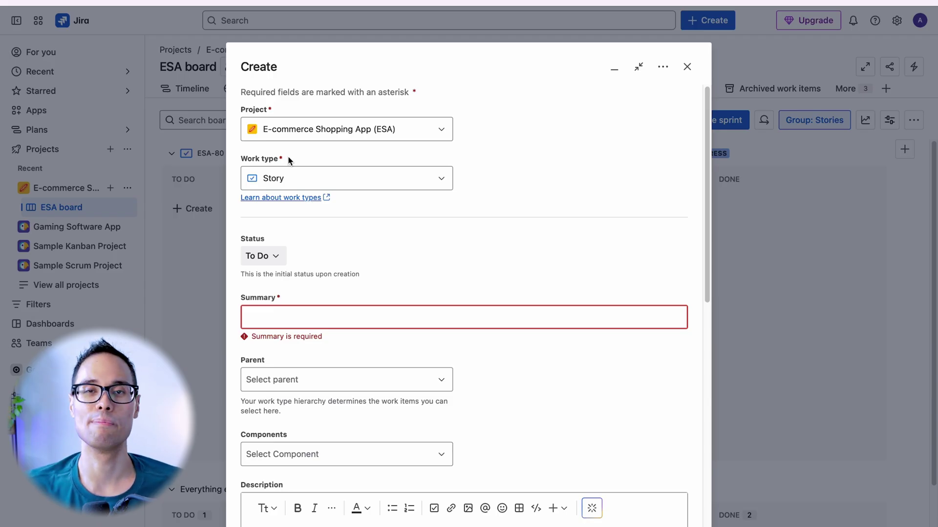
click(376, 179)
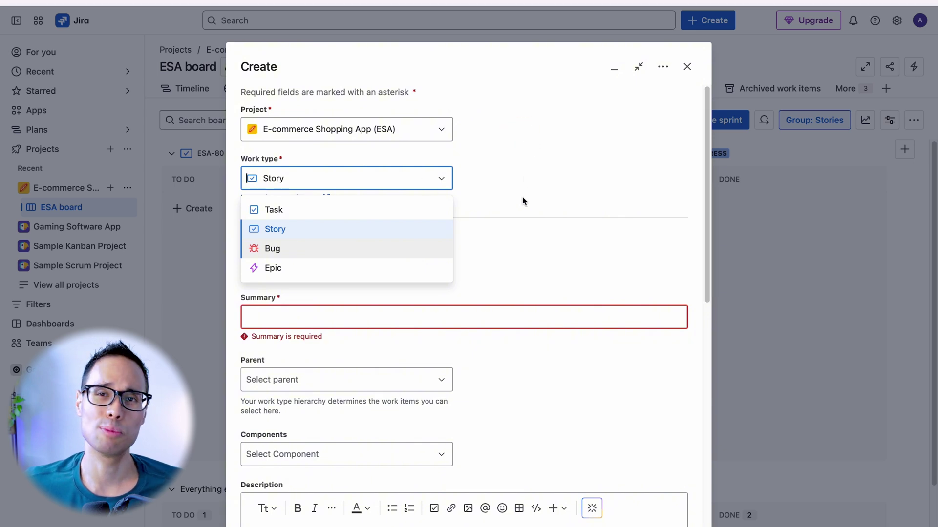
click(608, 133)
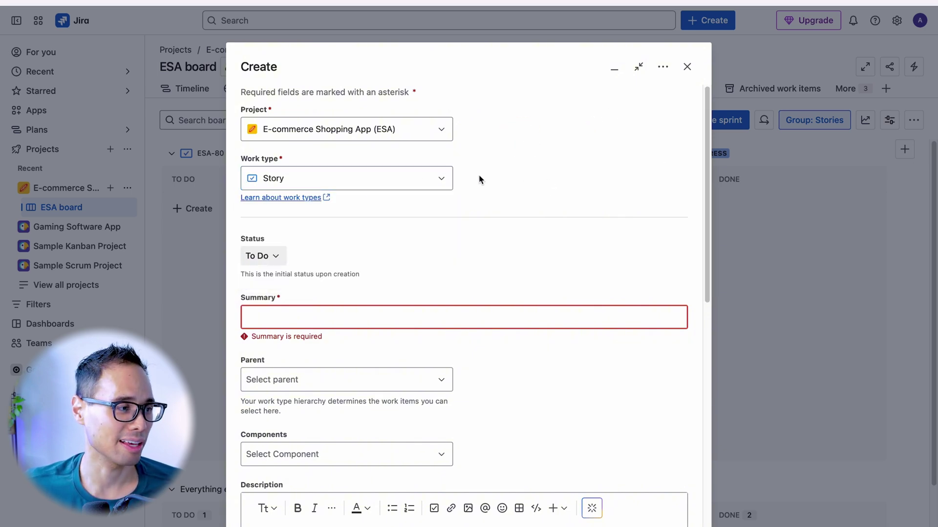
click(441, 180)
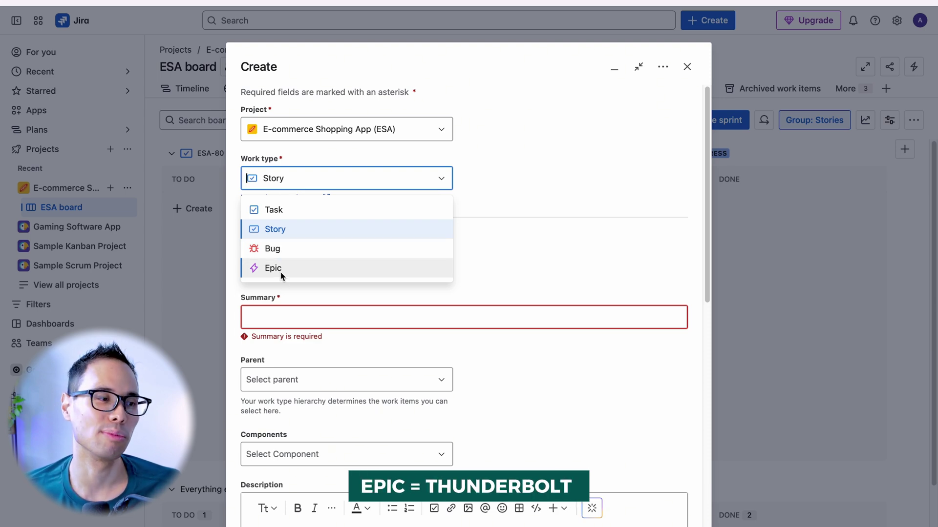
Step: Close the Create dialog, go to the Work items admin settings, and close the New story draft
key(Escape)
key(Escape)
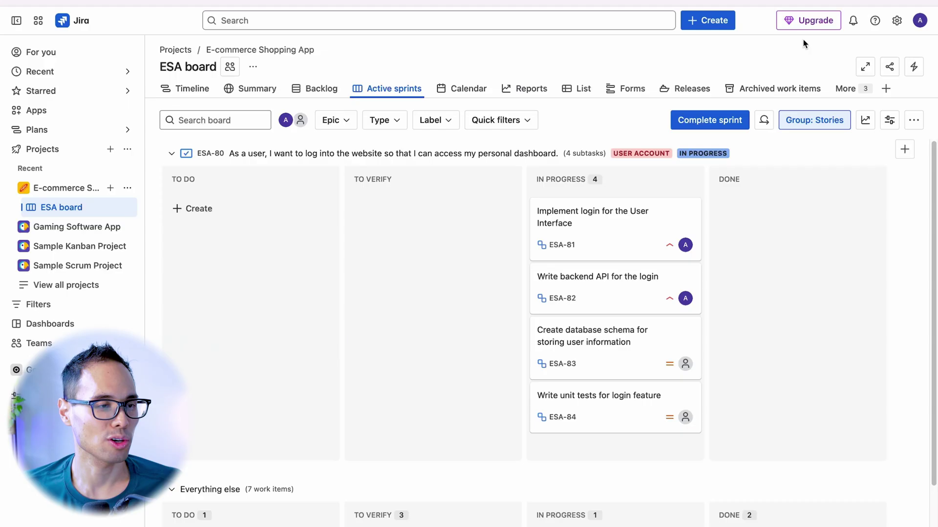
click(899, 22)
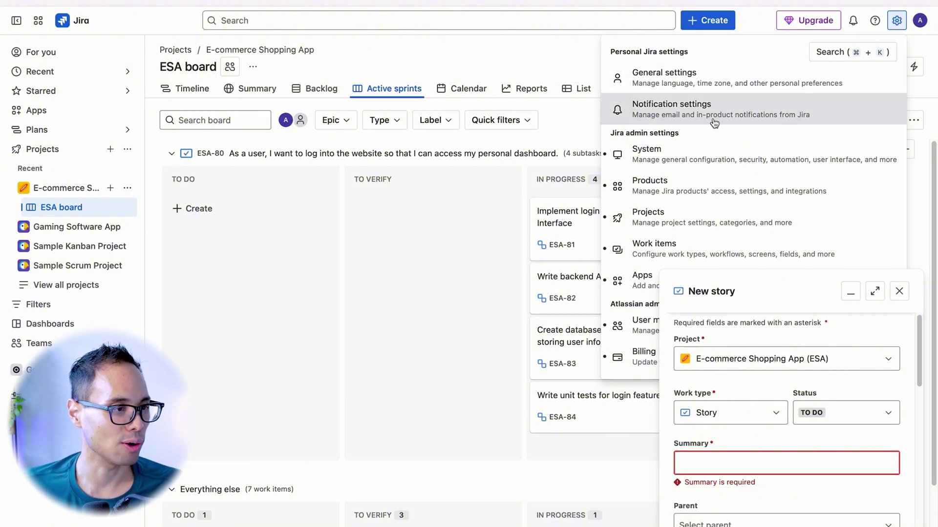
click(675, 243)
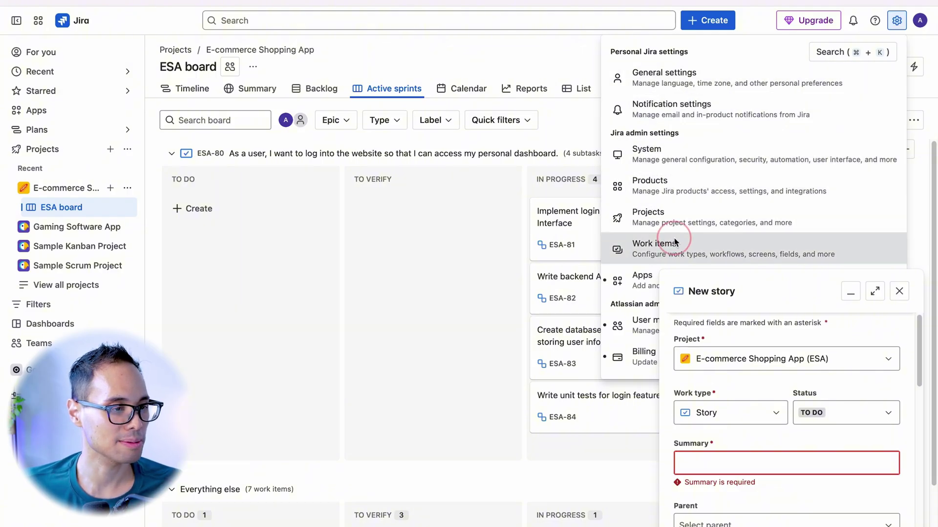
click(898, 291)
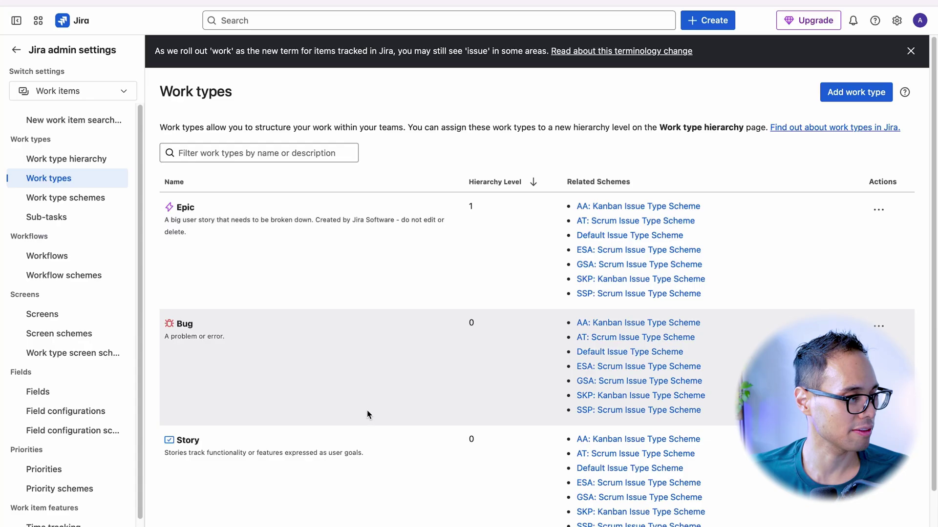
Step: Review the Work types list of Epic, Bug, Story, Task and Sub-task, highlighting Story
scroll(367, 411, down, 4)
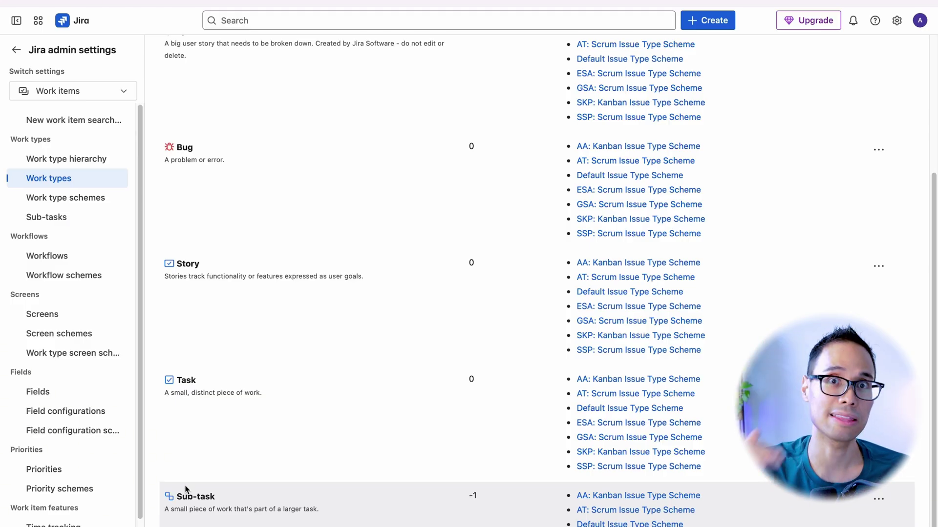
scroll(186, 488, up, 4)
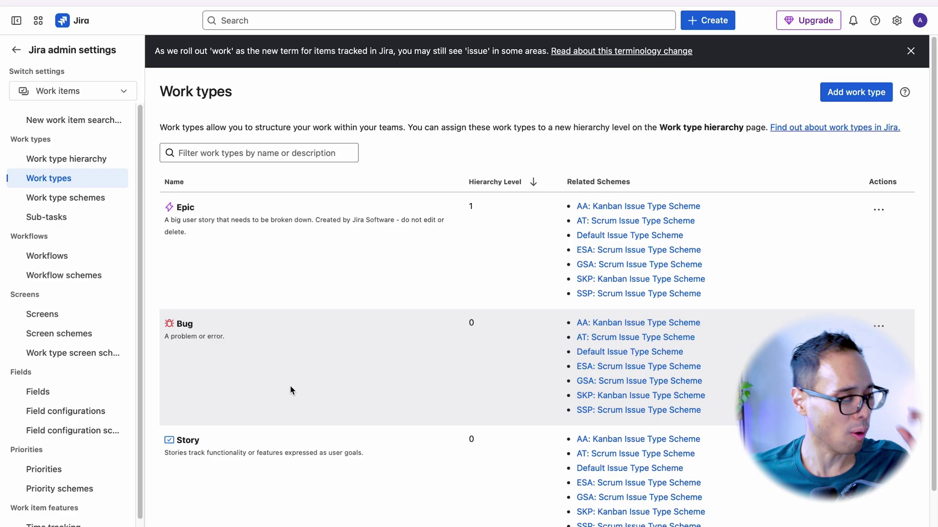
scroll(291, 386, down, 2)
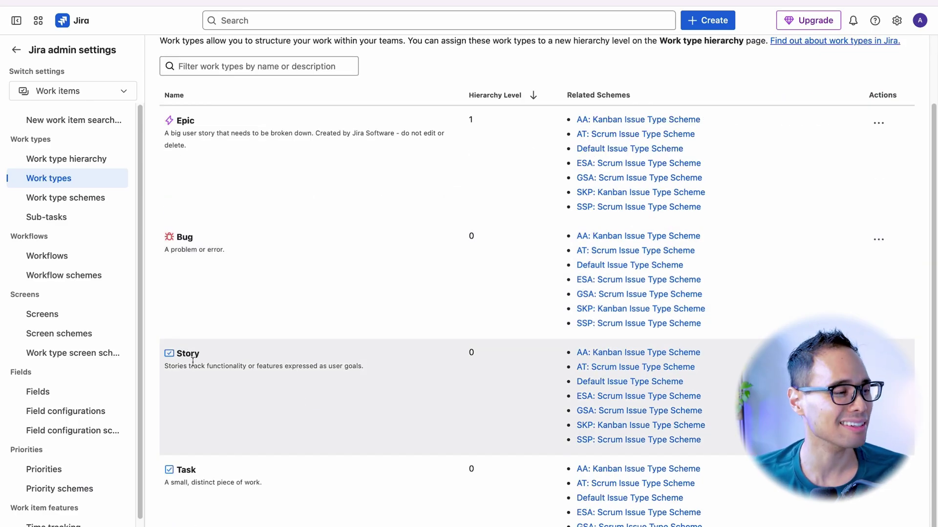
scroll(210, 404, down, 2)
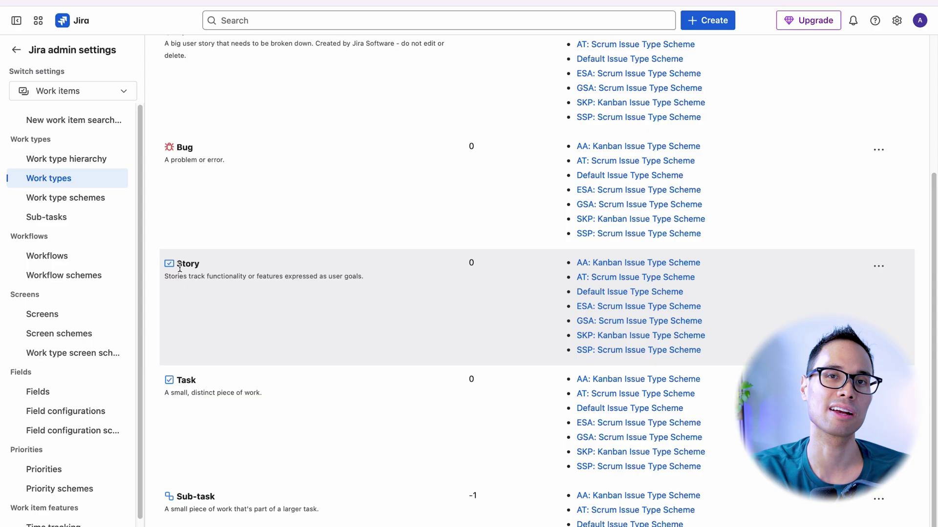
drag(178, 267, 202, 271)
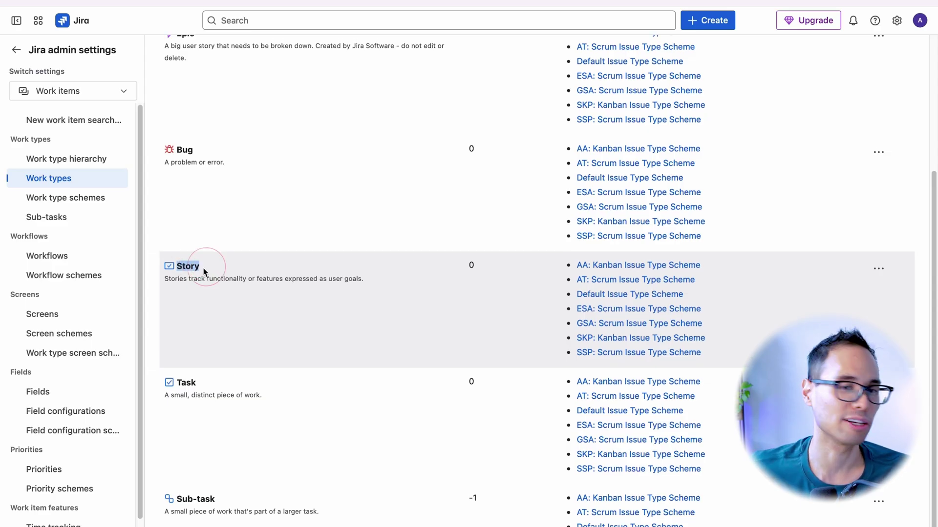